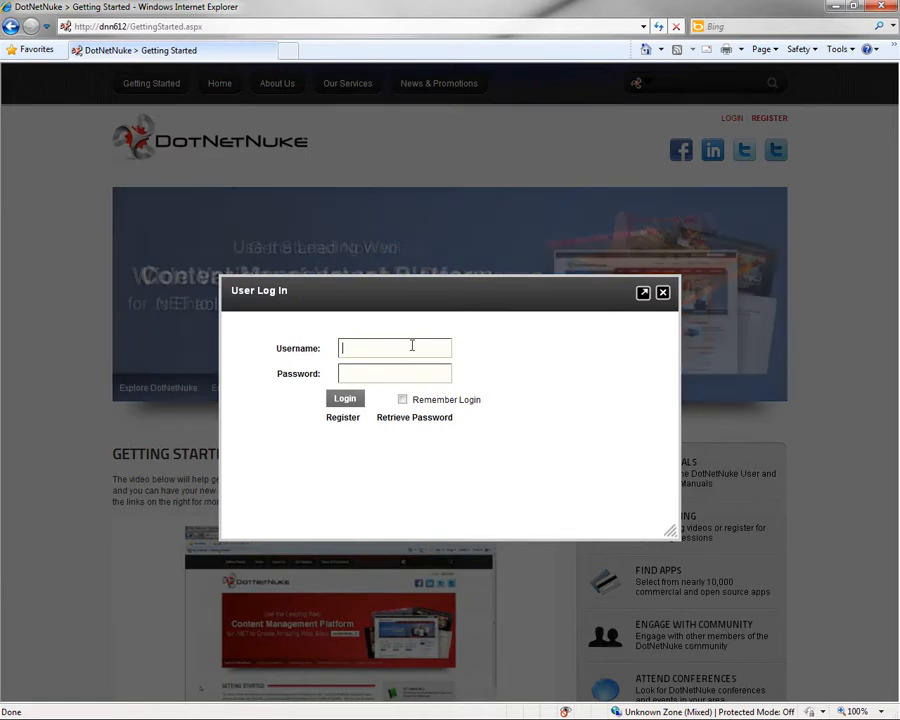
- Log in to the site with the username admin and the account password
{"action": "type", "text": "admin"}
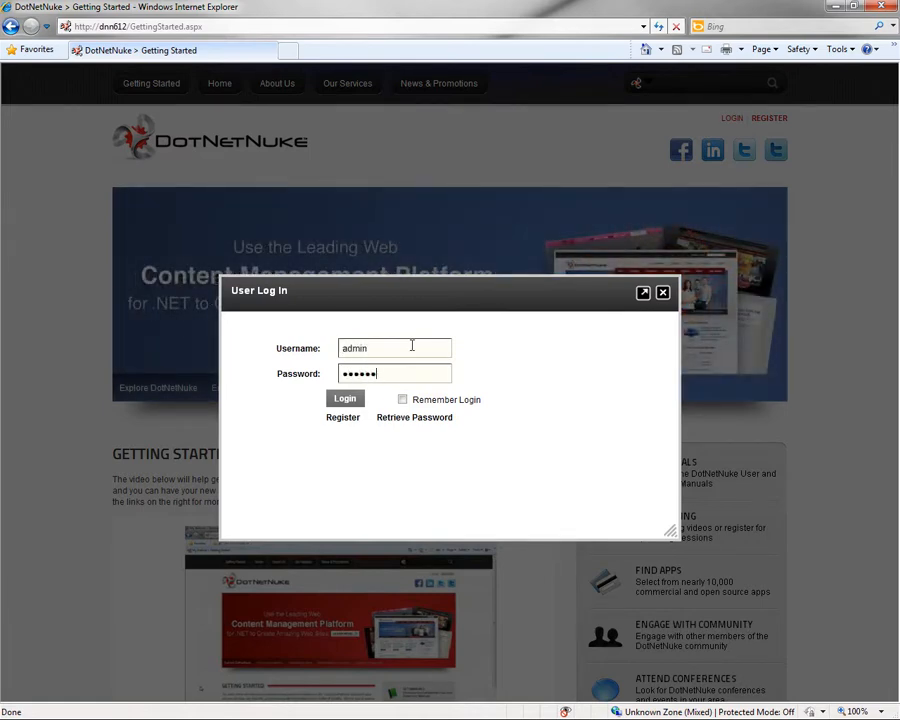
{"action": "type", "text": "•"}
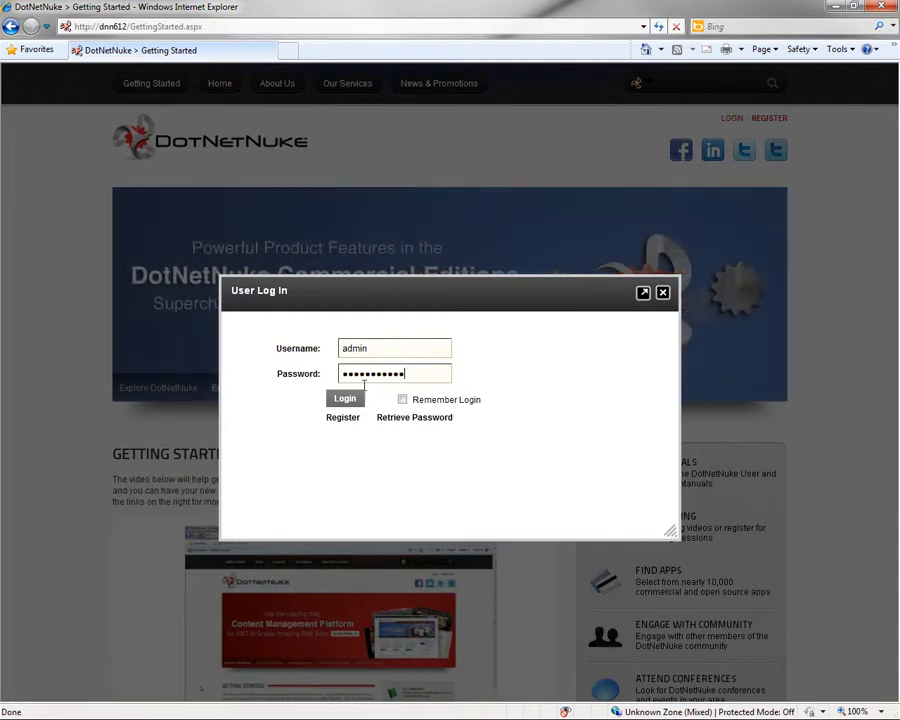
{"action": "left_click", "coordinate": [345, 400]}
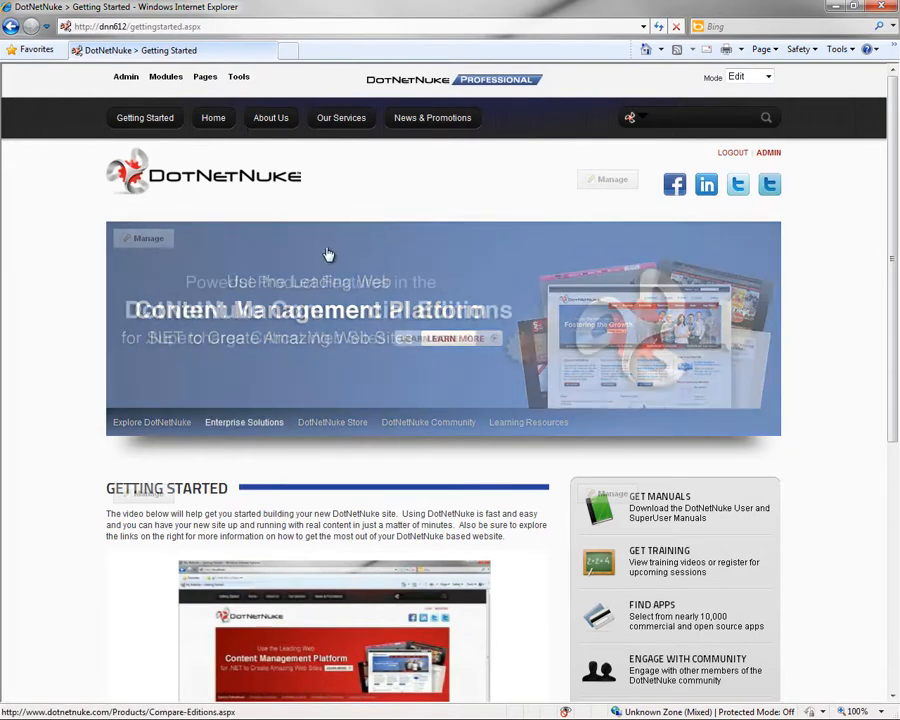
- Review the available page modes, keep Edit mode, and look over the Getting Started page
{"action": "left_click", "coordinate": [768, 78]}
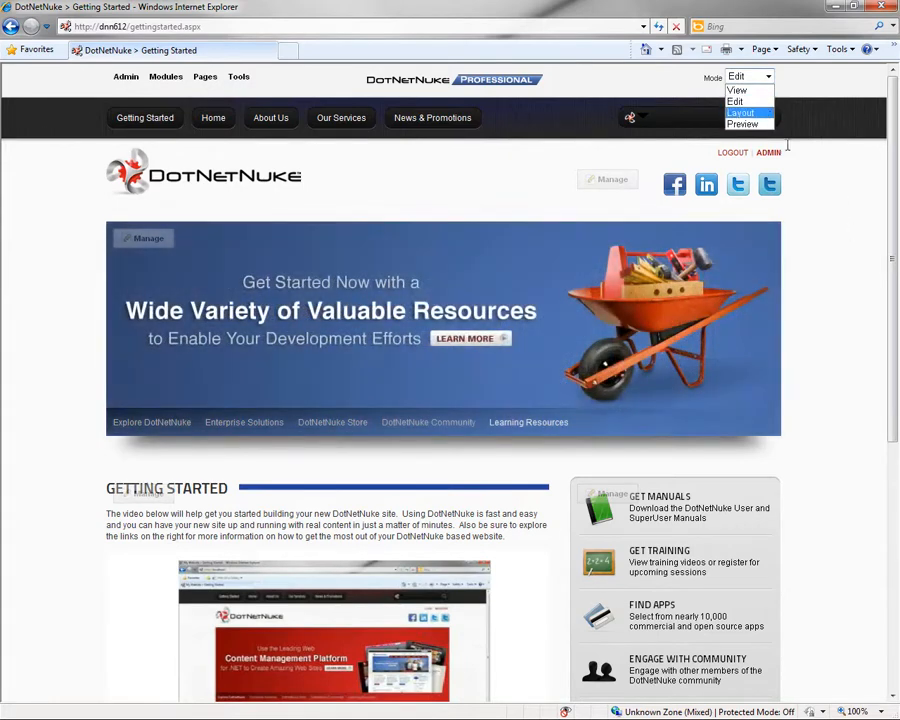
{"action": "left_click", "coordinate": [737, 101]}
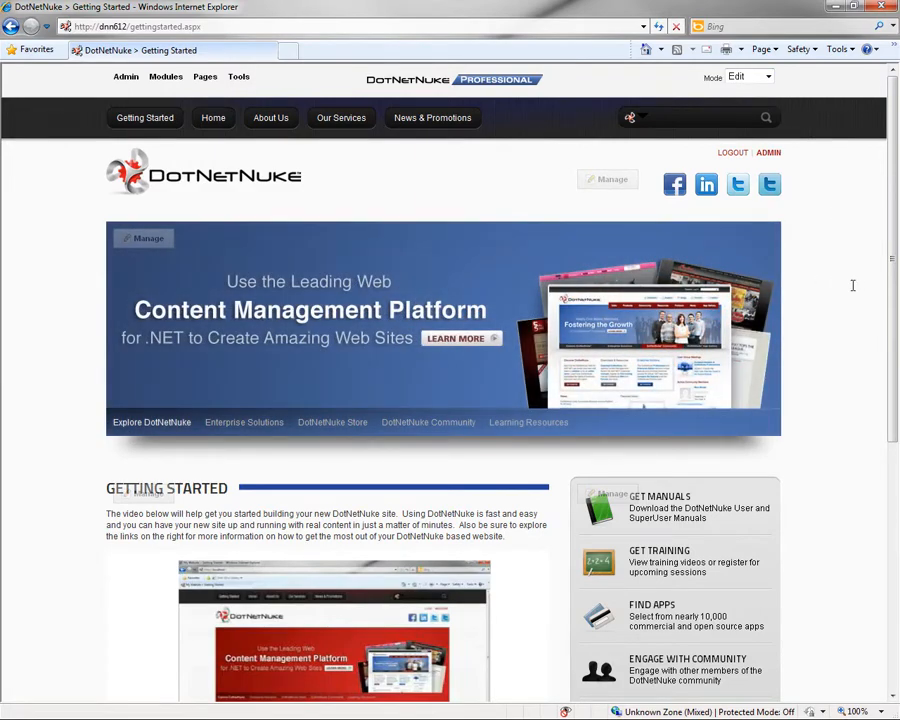
{"action": "scroll", "coordinate": [853, 285], "scroll_direction": "down", "scroll_amount": 5}
{"action": "scroll", "coordinate": [852, 289], "scroll_direction": "up", "scroll_amount": 5}
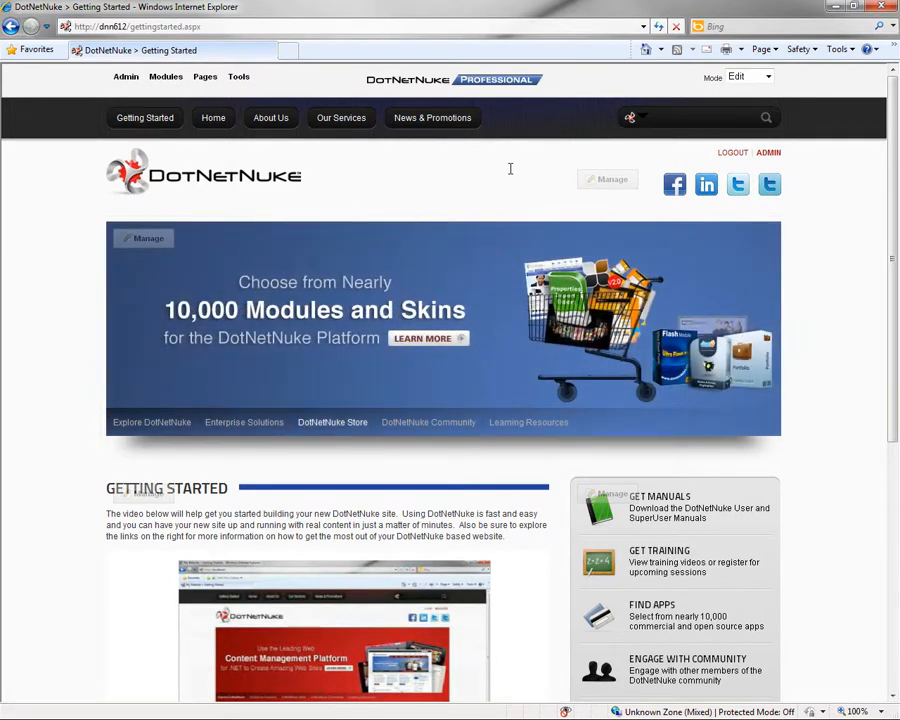
- Examine the page's content and footer panes in Layout mode, and return the page to Edit mode
{"action": "left_click", "coordinate": [767, 77]}
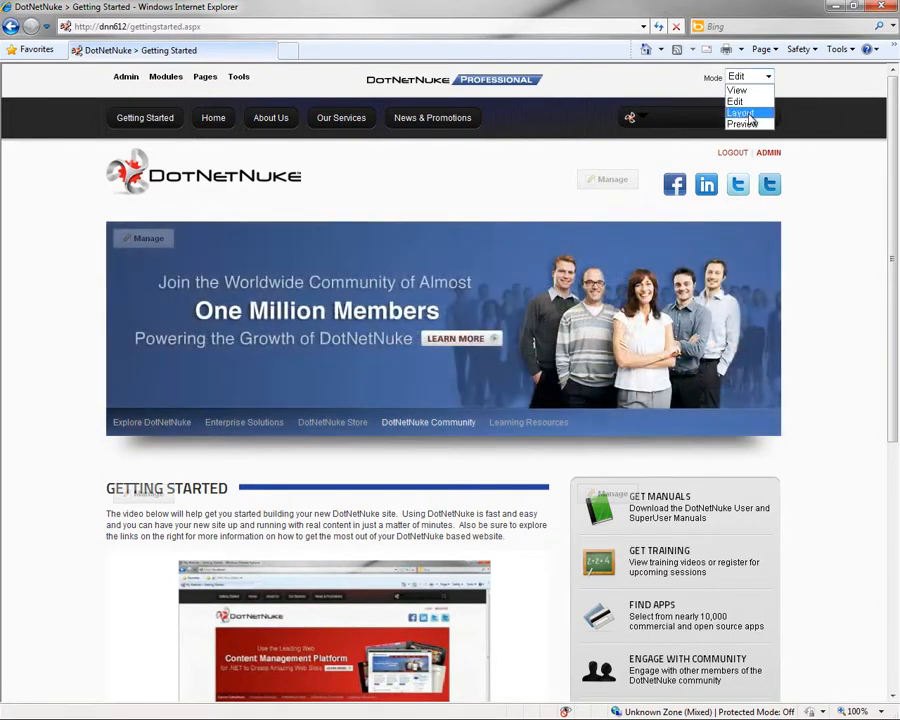
{"action": "left_click", "coordinate": [745, 114]}
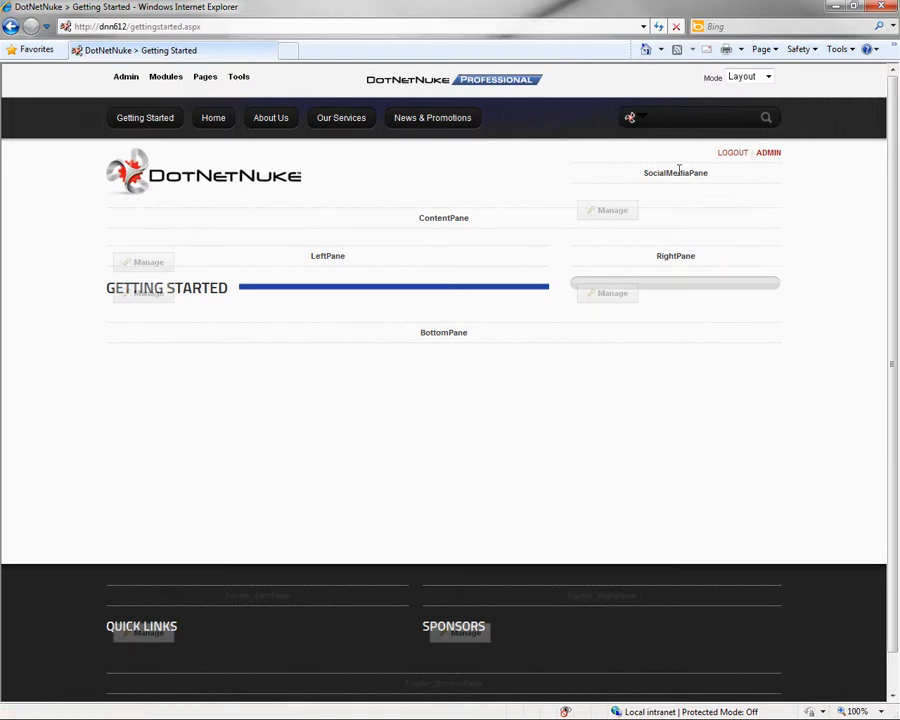
{"action": "double_click", "coordinate": [326, 256]}
{"action": "double_click", "coordinate": [674, 257]}
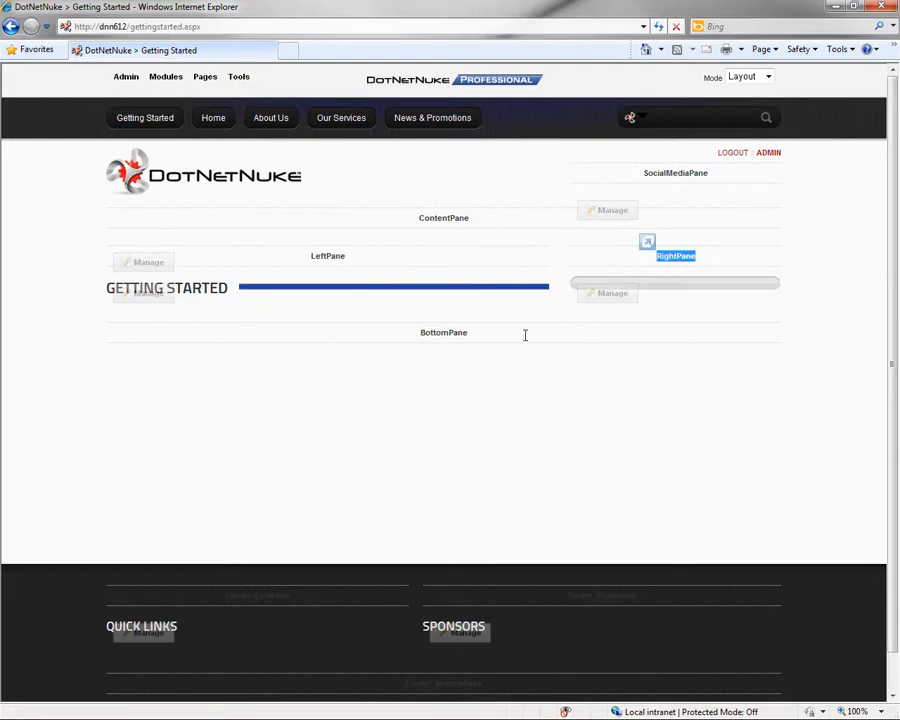
{"action": "double_click", "coordinate": [448, 333]}
{"action": "left_click", "coordinate": [418, 428]}
{"action": "scroll", "coordinate": [416, 438], "scroll_direction": "down", "scroll_amount": 1}
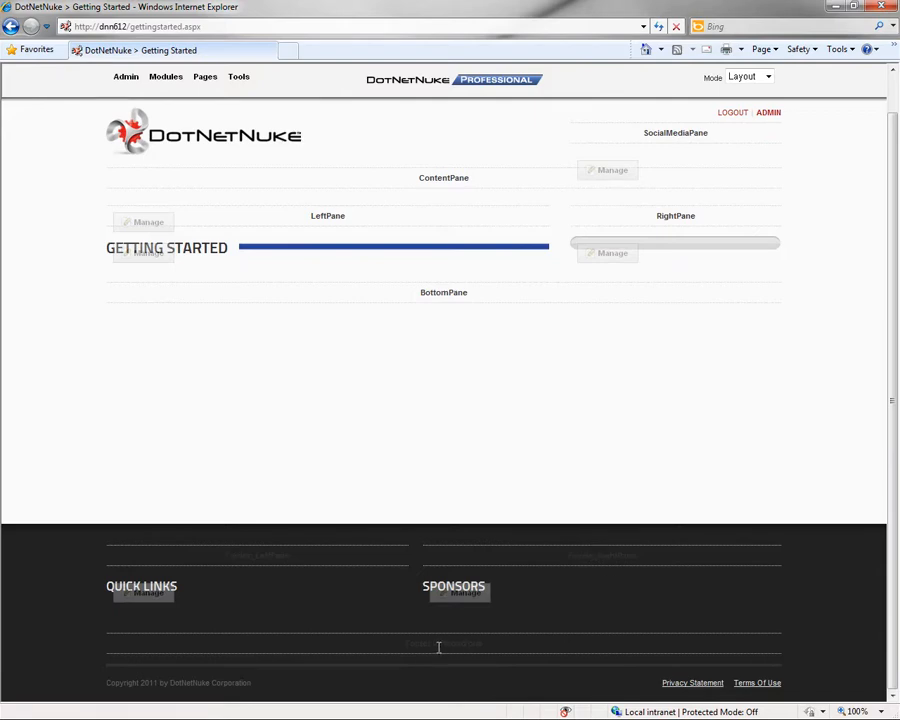
{"action": "scroll", "coordinate": [510, 410], "scroll_direction": "up", "scroll_amount": 1}
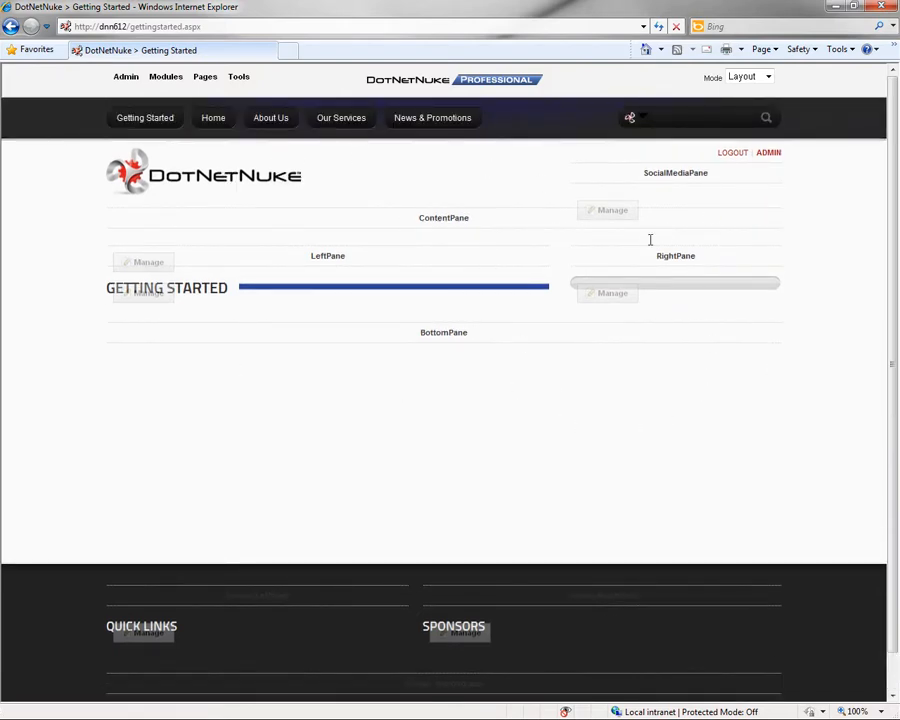
{"action": "double_click", "coordinate": [457, 332]}
{"action": "left_click", "coordinate": [458, 386]}
{"action": "left_click", "coordinate": [748, 76]}
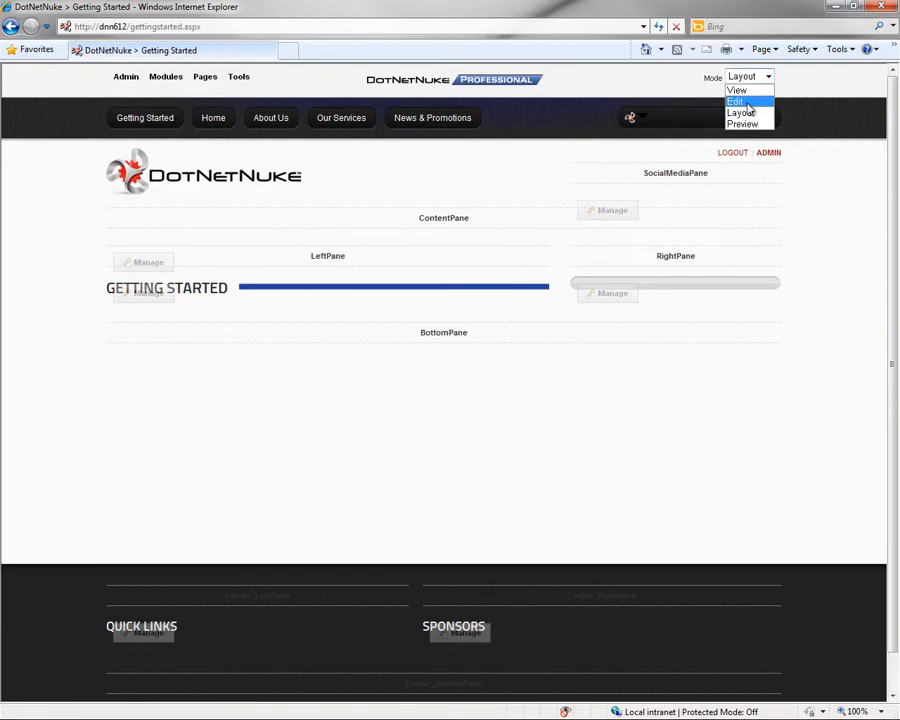
{"action": "left_click", "coordinate": [746, 103]}
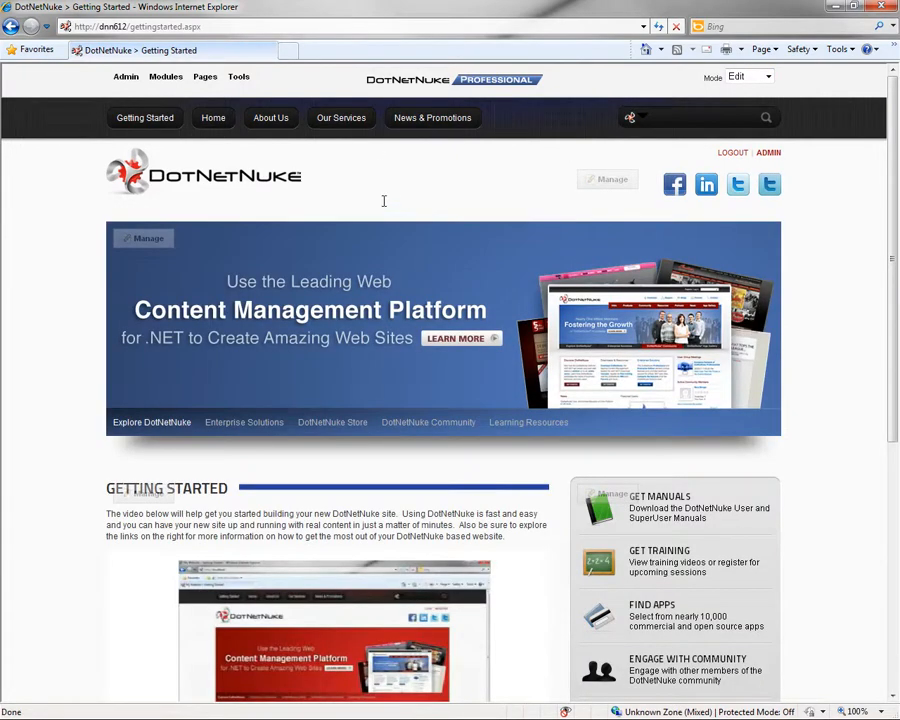
- In the settings for adding a new module, look through the modules offered in the Admin and Common categories
{"action": "mouse_move", "coordinate": [173, 84]}
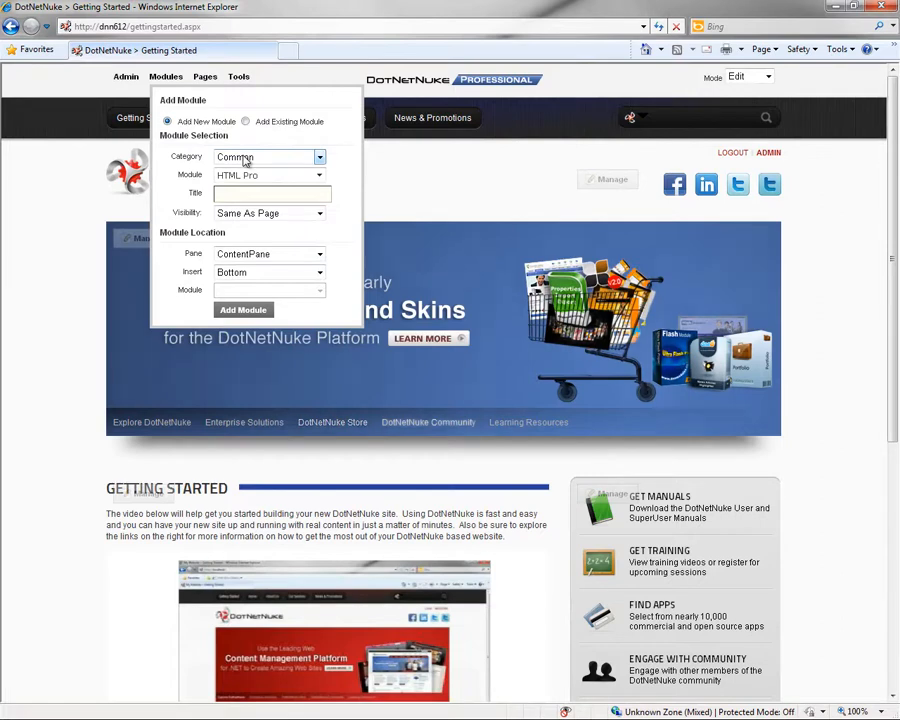
{"action": "left_click", "coordinate": [253, 157]}
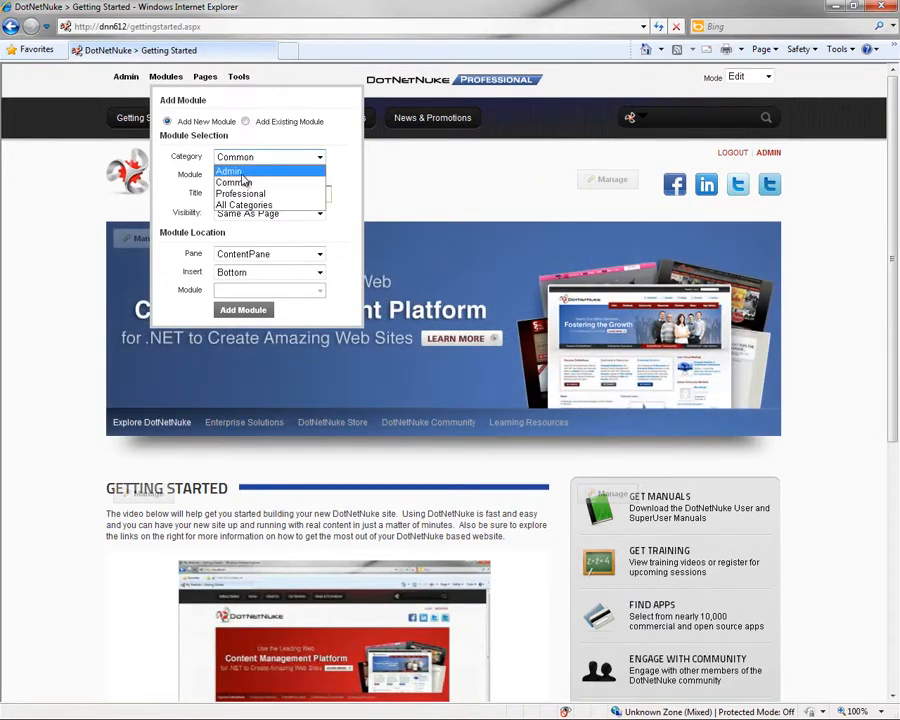
{"action": "left_click", "coordinate": [242, 174]}
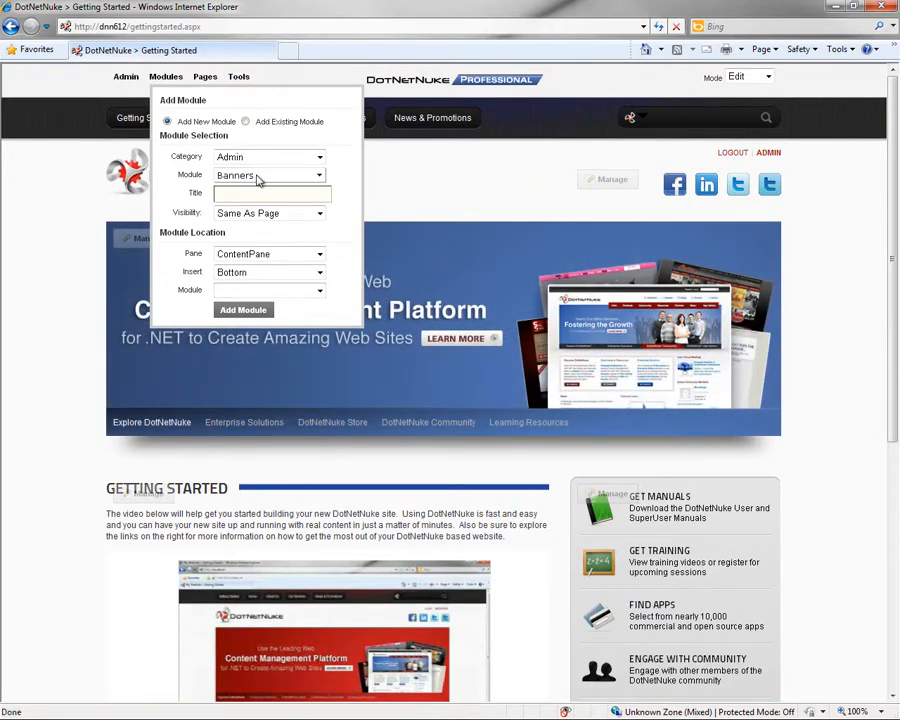
{"action": "left_click", "coordinate": [258, 176]}
{"action": "left_click", "coordinate": [259, 158]}
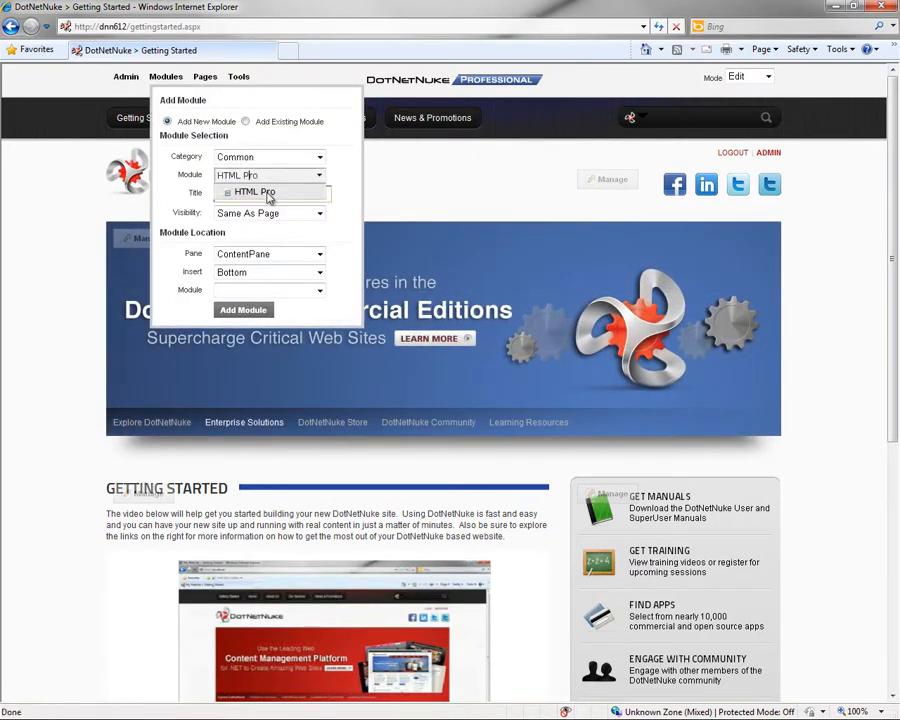
- Switch the new module's category to Professional and look through the modules it offers
{"action": "left_click", "coordinate": [318, 157]}
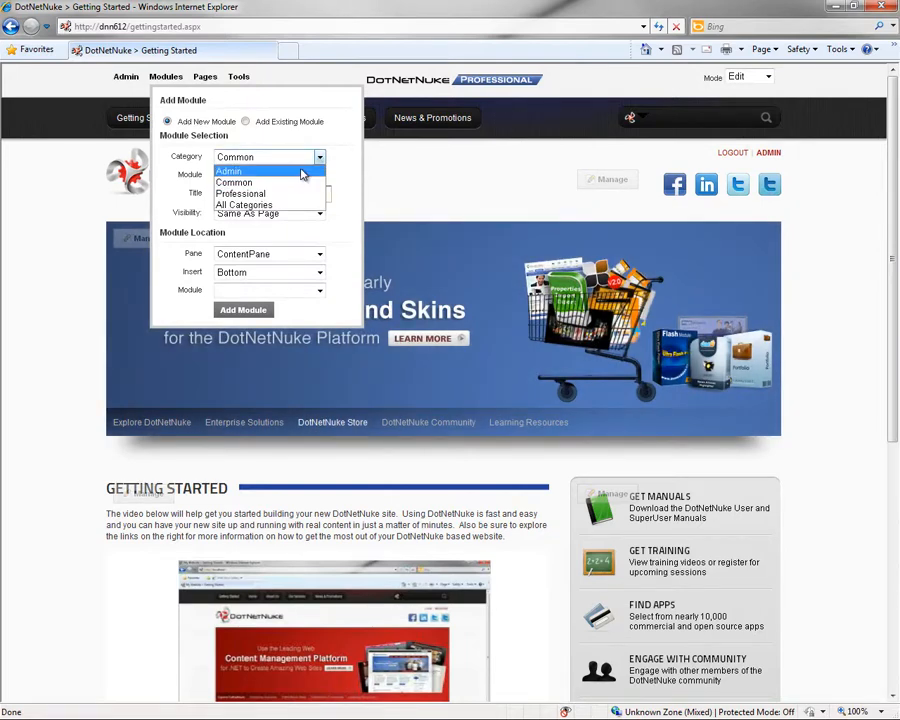
{"action": "left_click", "coordinate": [240, 193]}
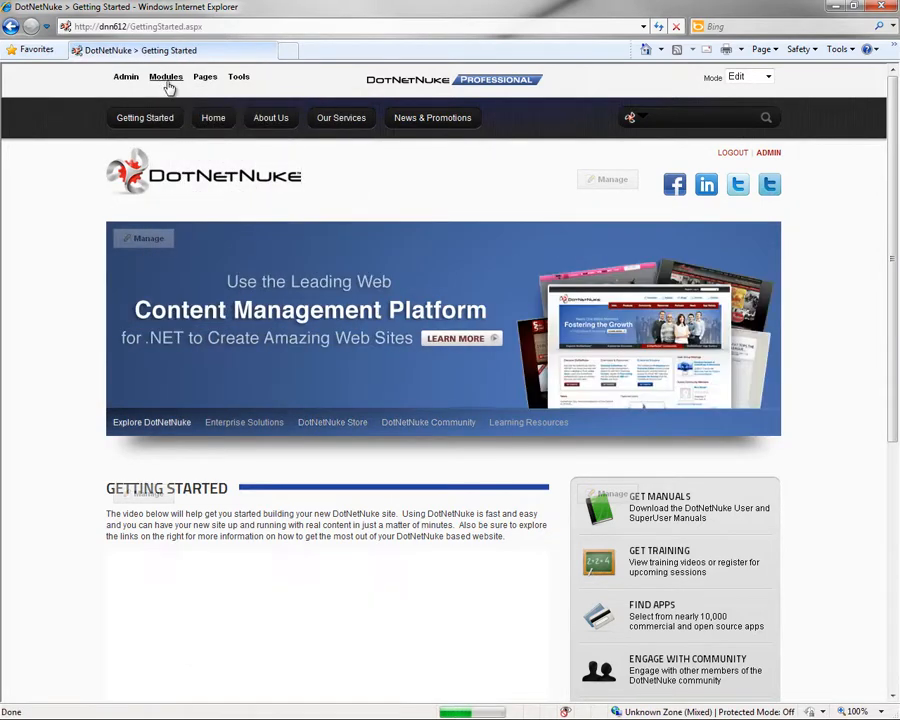
{"action": "mouse_move", "coordinate": [169, 80]}
{"action": "left_click", "coordinate": [318, 157]}
{"action": "left_click", "coordinate": [246, 191]}
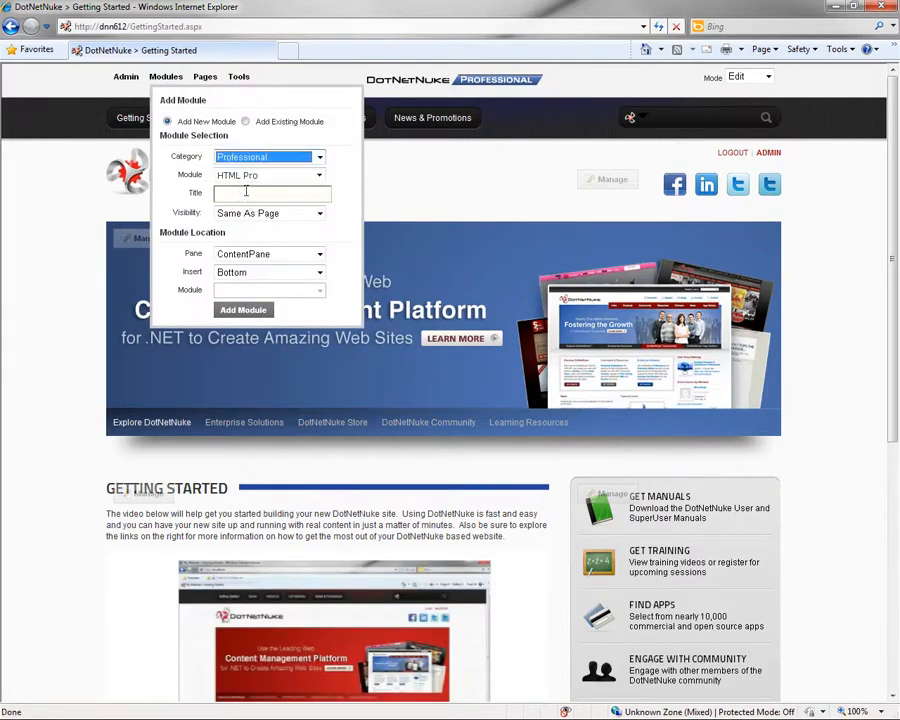
{"action": "left_click", "coordinate": [295, 176]}
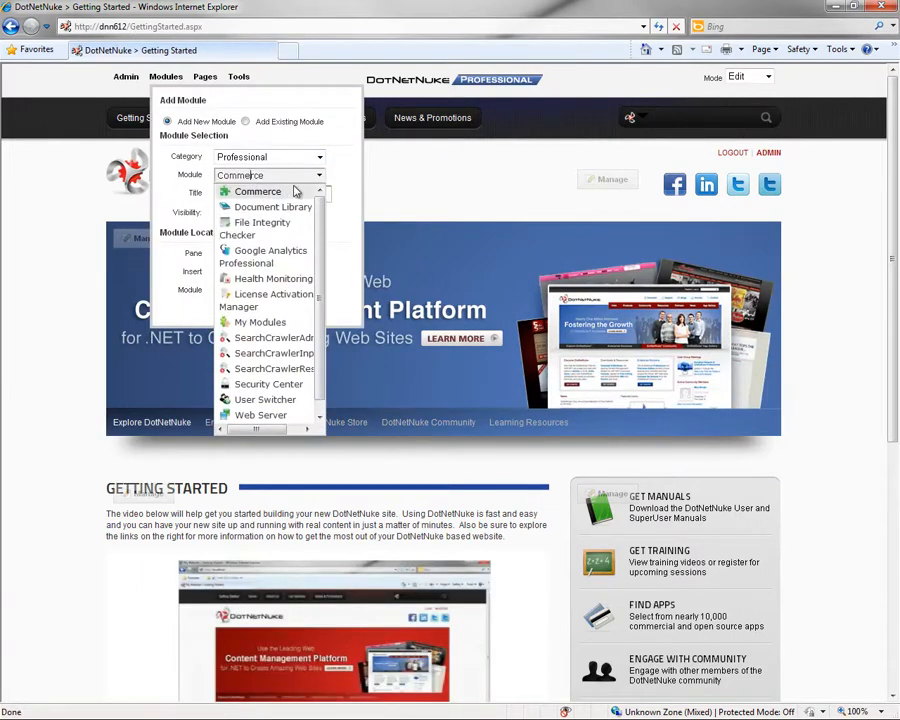
{"action": "mouse_move", "coordinate": [319, 206]}
{"action": "left_mouse_down"}
{"action": "mouse_move", "coordinate": [320, 250]}
{"action": "mouse_move", "coordinate": [320, 206]}
{"action": "left_mouse_up"}
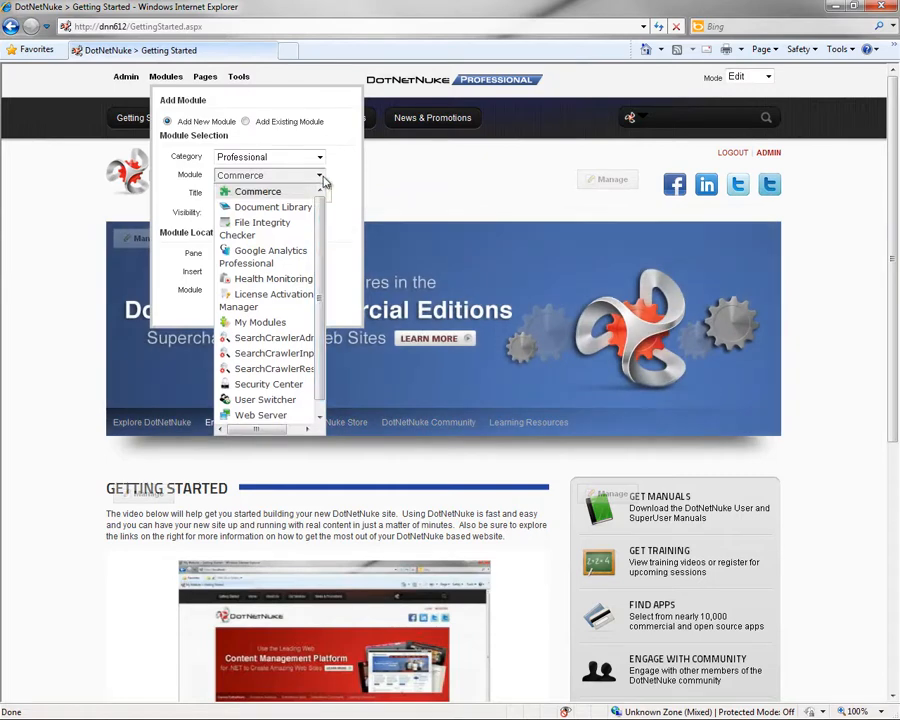
{"action": "left_click", "coordinate": [318, 157]}
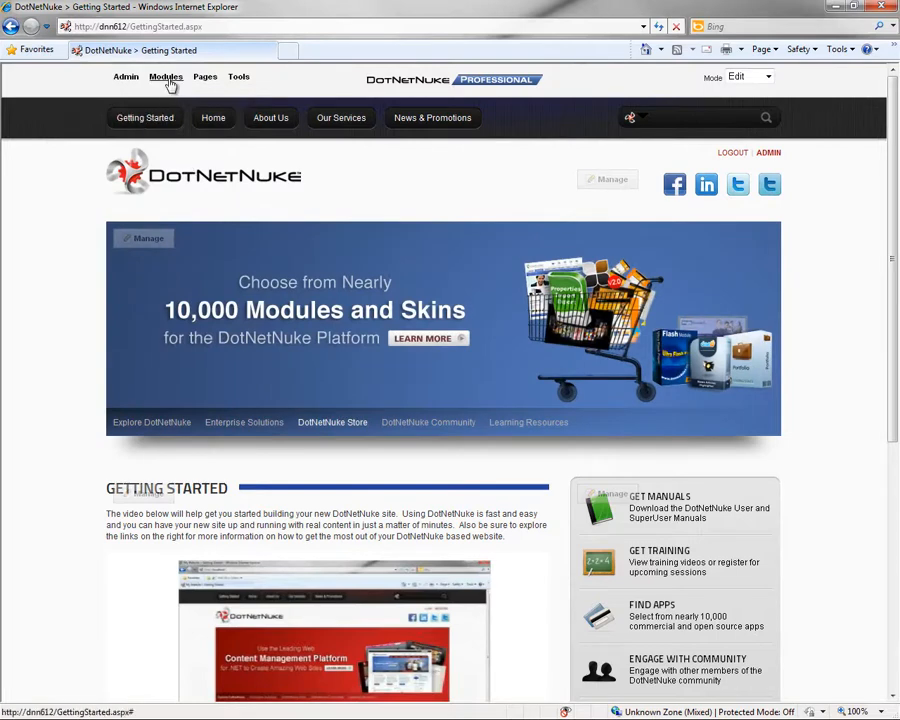
{"action": "mouse_move", "coordinate": [168, 79]}
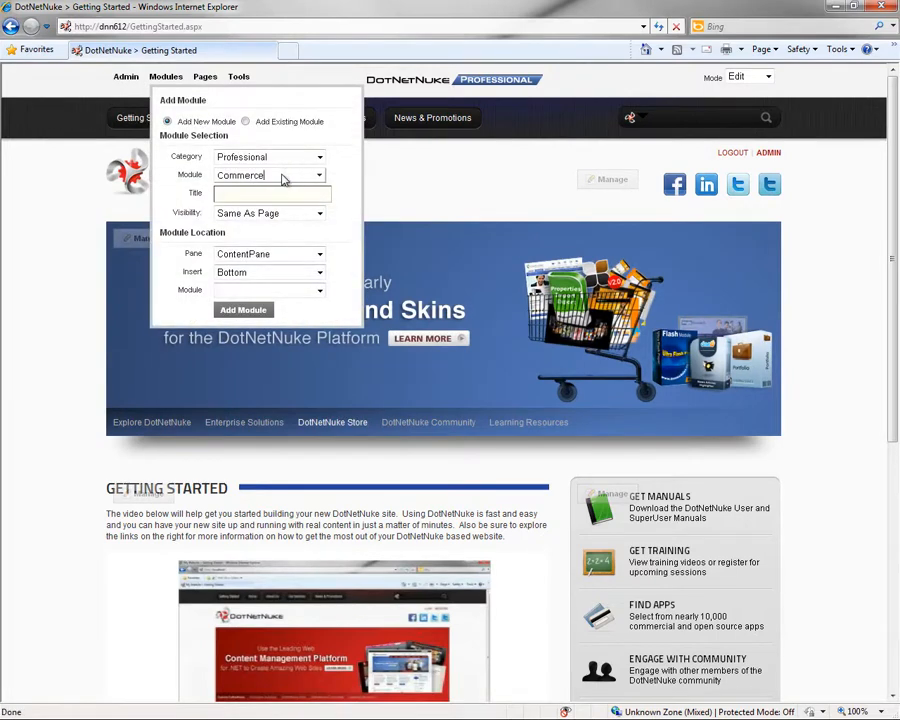
{"action": "left_click", "coordinate": [288, 177]}
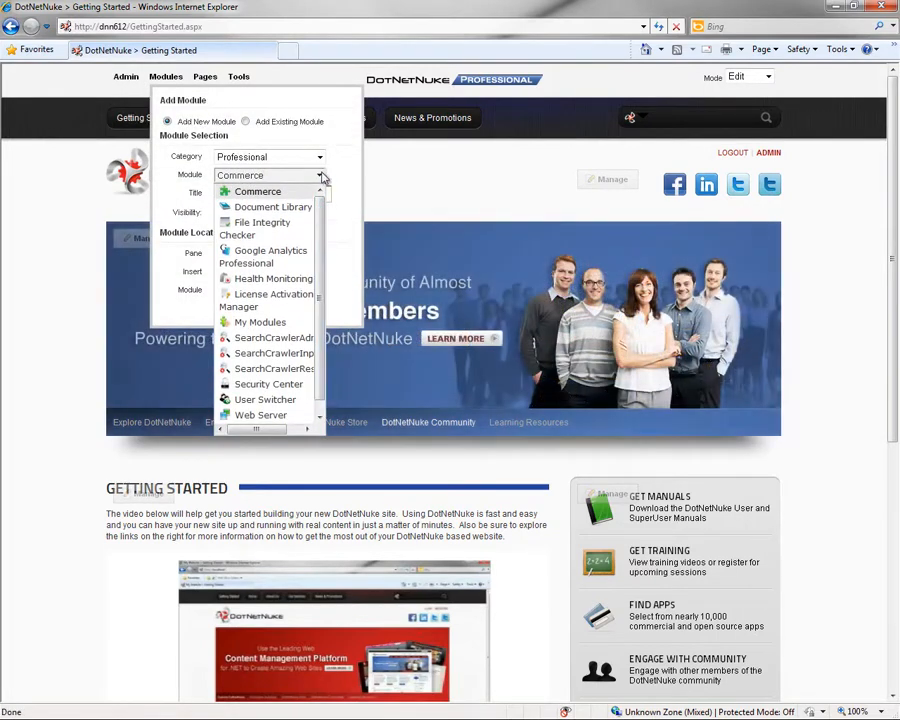
- Set the category to All Categories and review the complete list of available modules from its beginning
{"action": "left_click", "coordinate": [319, 157]}
{"action": "left_click", "coordinate": [313, 204]}
{"action": "left_click", "coordinate": [320, 176]}
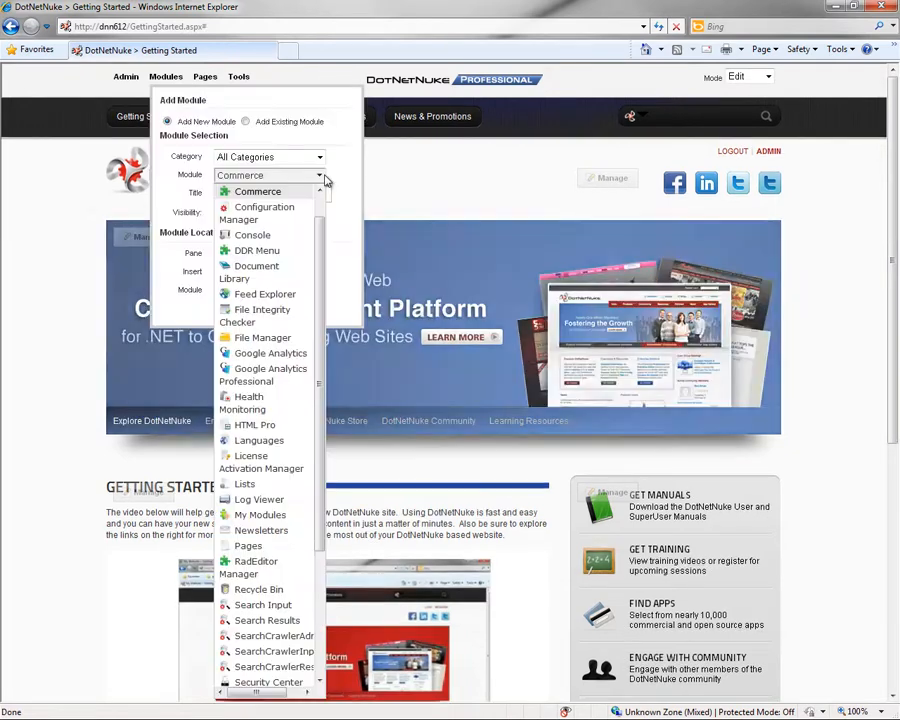
{"action": "scroll", "coordinate": [320, 206], "scroll_direction": "up", "scroll_amount": 1}
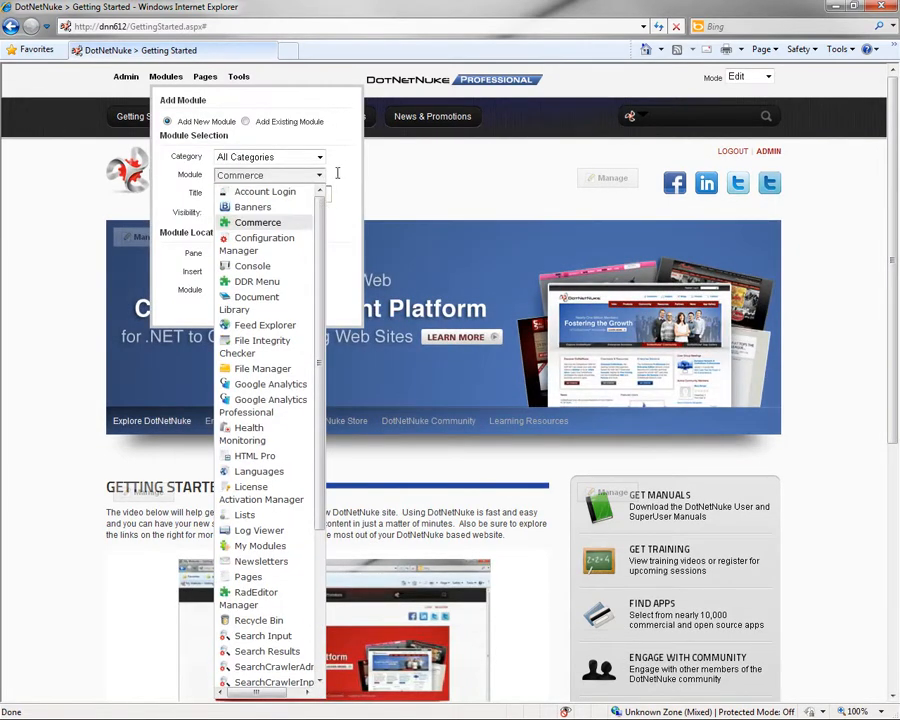
- Set the new module's category to Common for an HTML Pro module, and enter Module Title as its title
{"action": "left_click", "coordinate": [308, 164]}
{"action": "left_click", "coordinate": [306, 163]}
{"action": "left_click", "coordinate": [255, 182]}
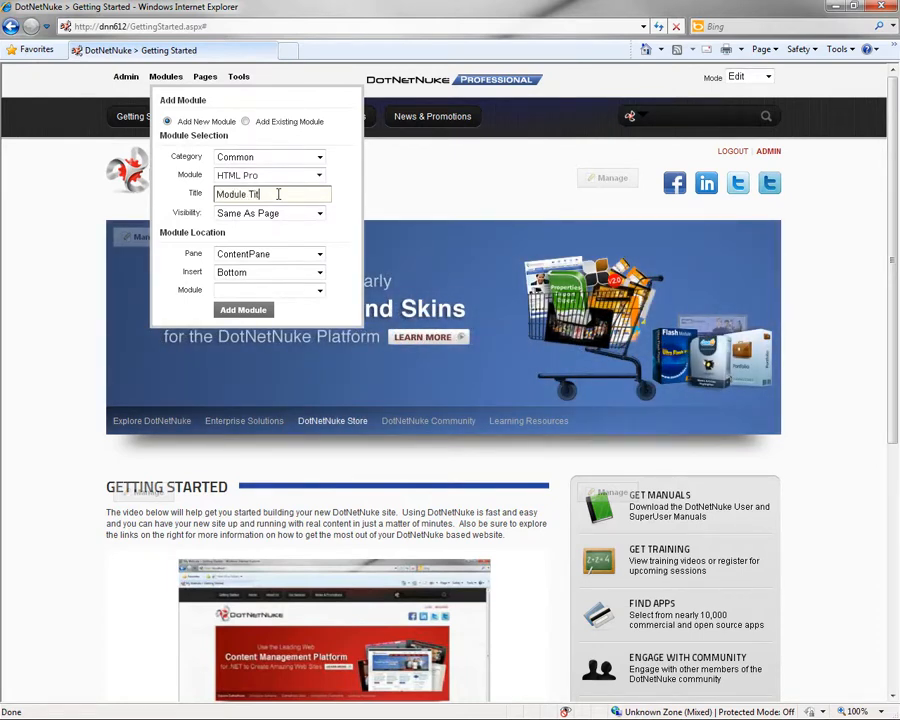
{"action": "type", "text": "le"}
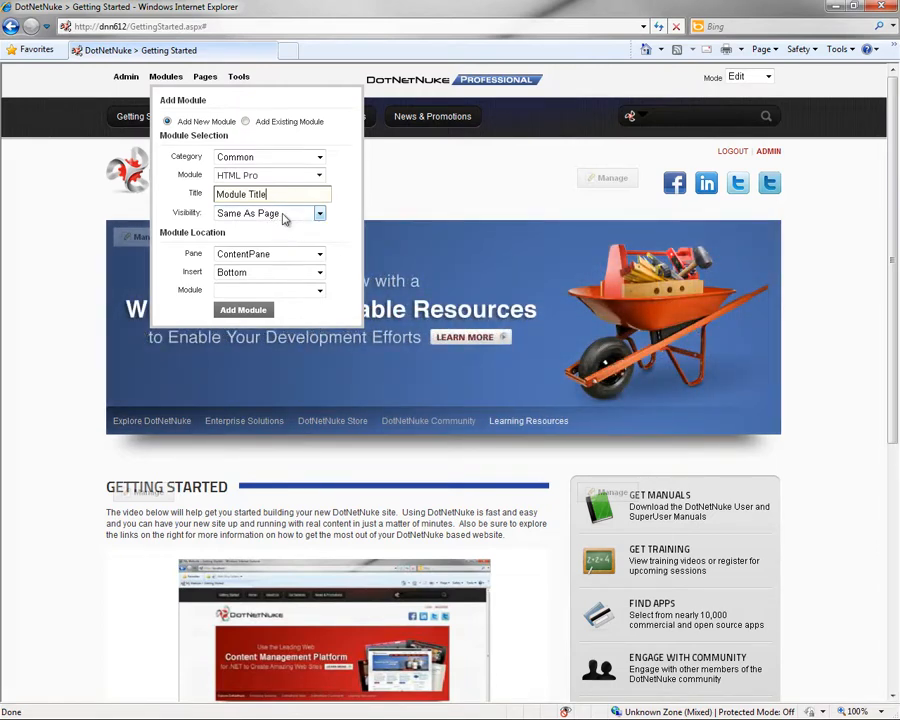
- Set the new module's visibility to Page Editors Only
{"action": "left_click", "coordinate": [283, 215]}
{"action": "left_click", "coordinate": [252, 238]}
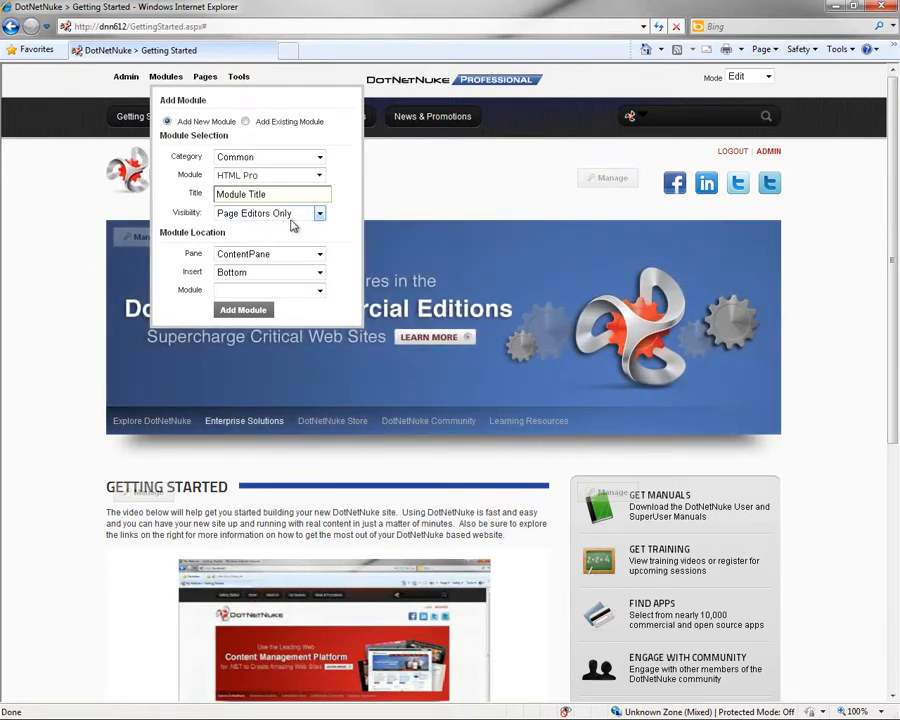
{"action": "left_click", "coordinate": [258, 216]}
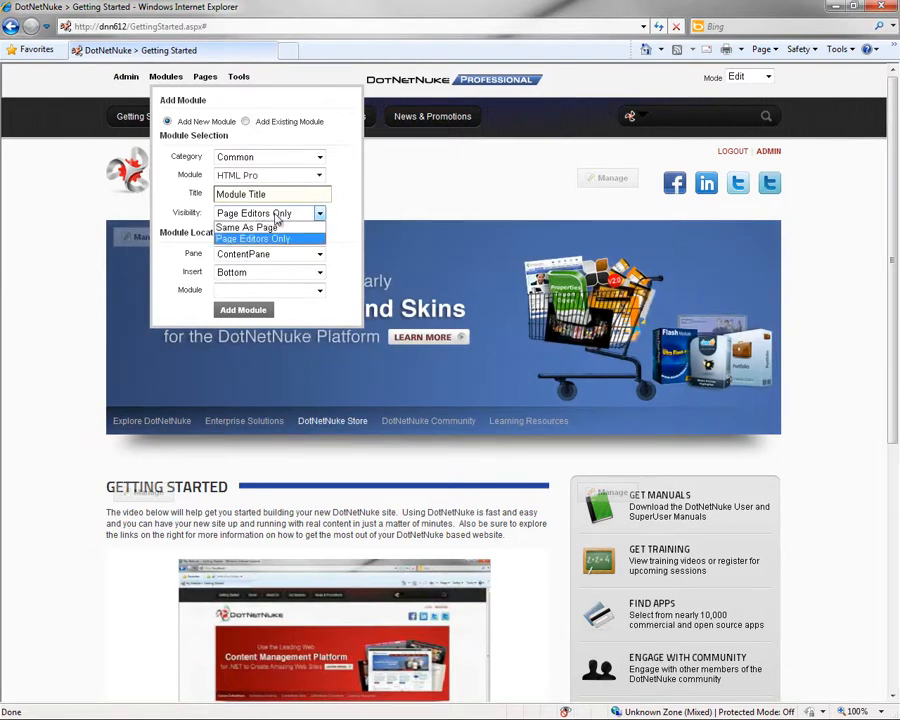
{"action": "left_click", "coordinate": [255, 239]}
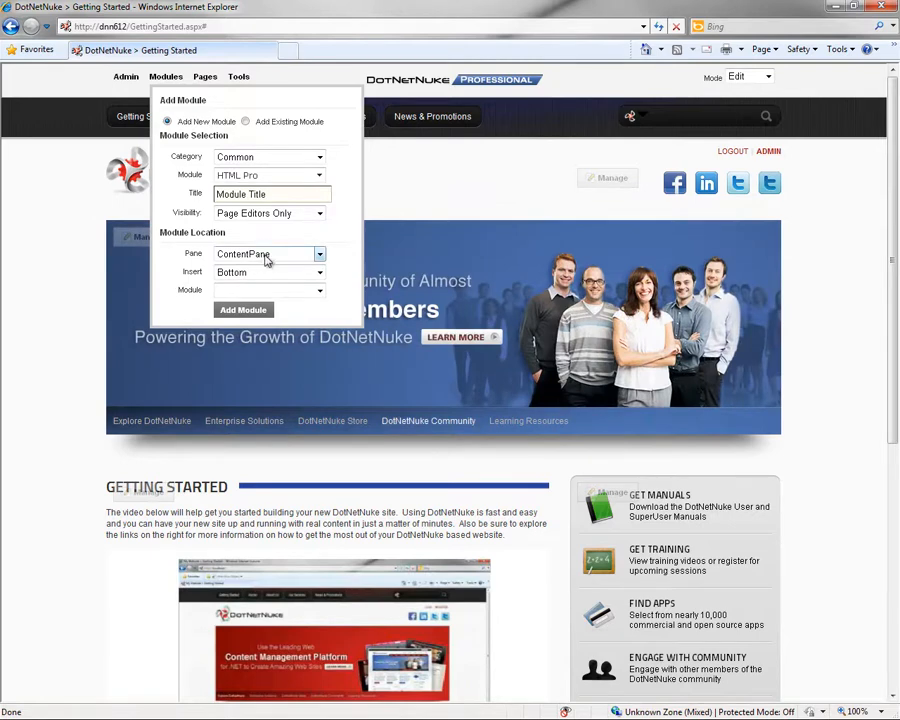
- Choose BottomPane as the pane for the new module and review the other available panes
{"action": "left_click", "coordinate": [266, 257]}
{"action": "left_click", "coordinate": [250, 314]}
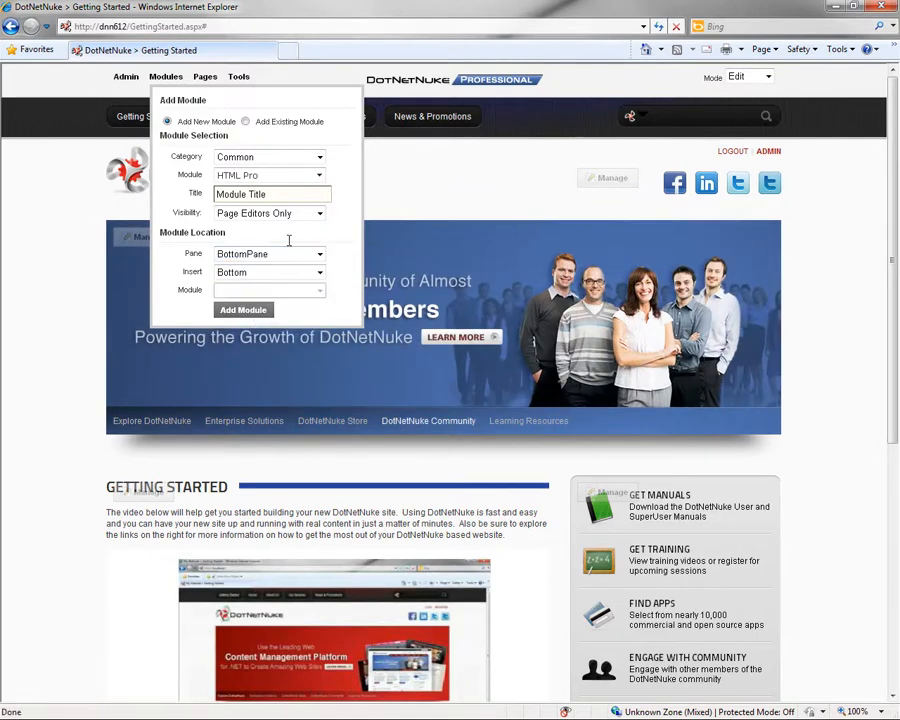
{"action": "left_click", "coordinate": [320, 256]}
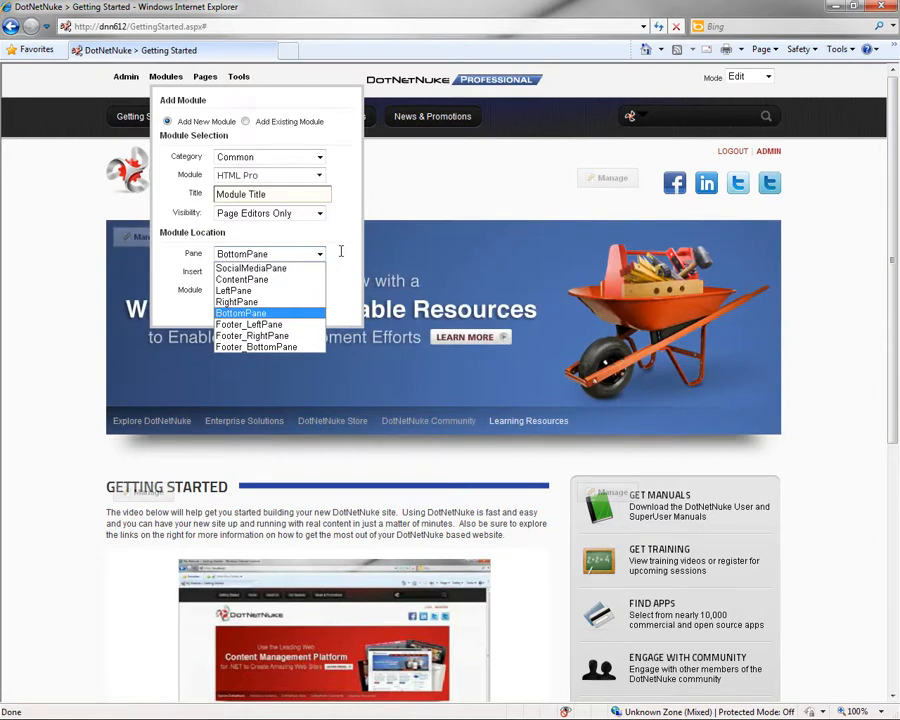
{"action": "left_click", "coordinate": [340, 251]}
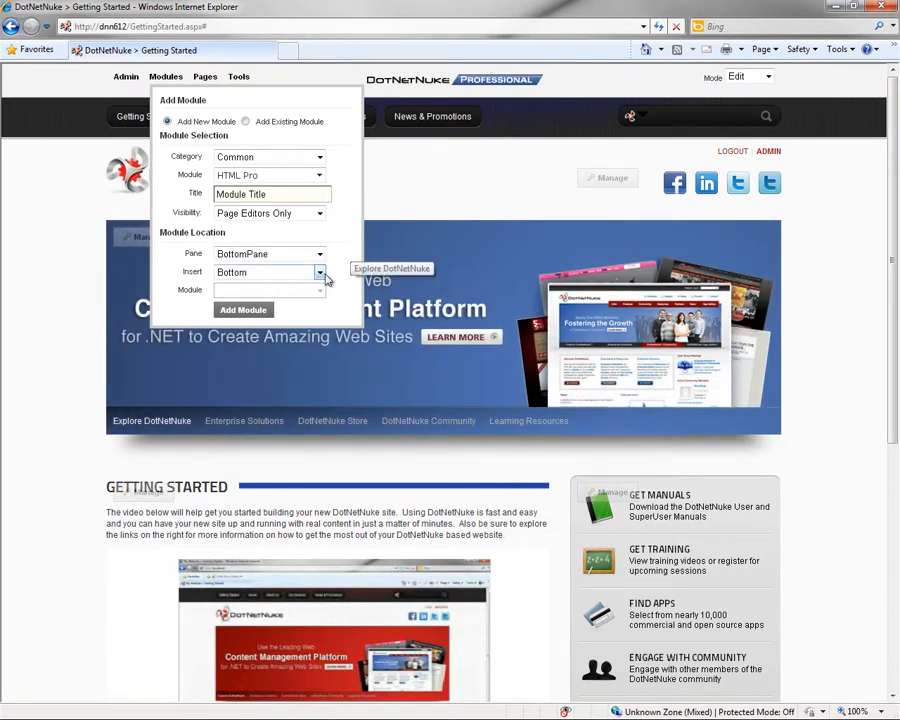
- Check the available insert positions, keep Bottom, and add the HTML Pro module to the page's BottomPane
{"action": "left_click", "coordinate": [320, 272]}
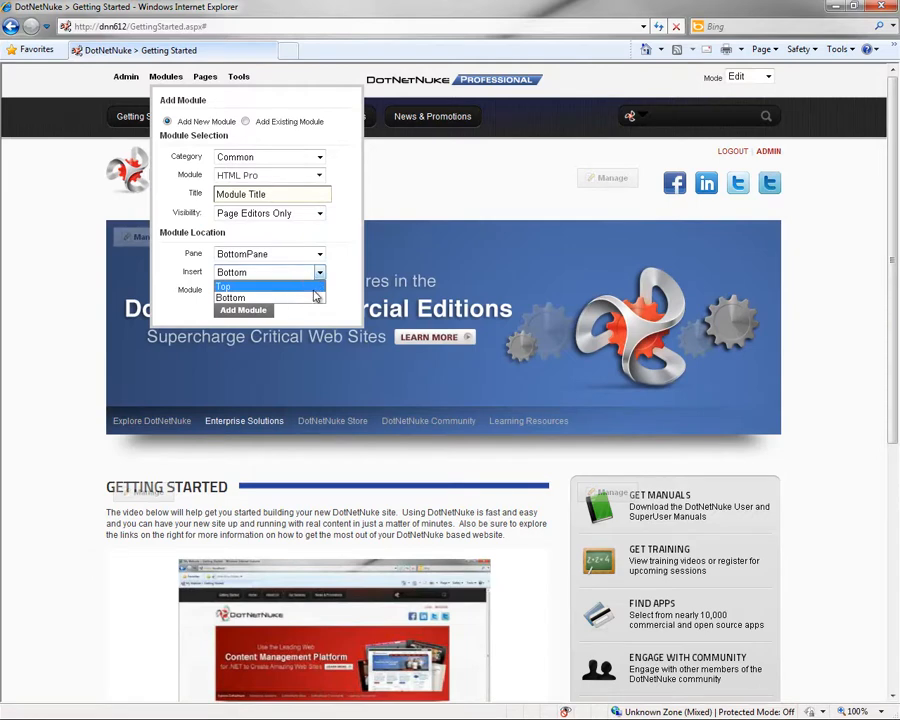
{"action": "left_click", "coordinate": [336, 262]}
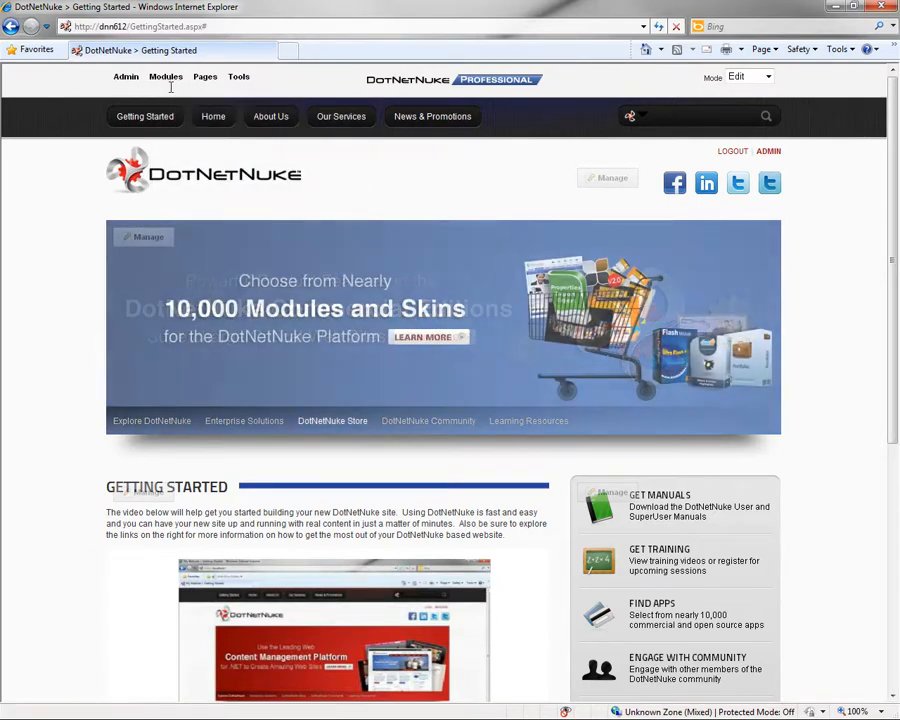
{"action": "mouse_move", "coordinate": [175, 79]}
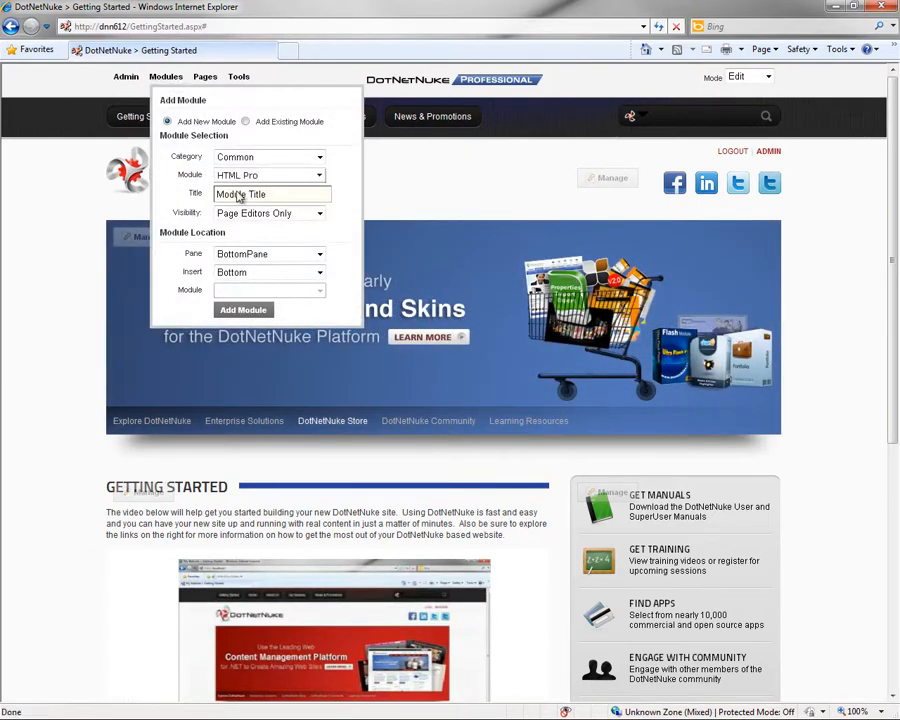
{"action": "left_click", "coordinate": [318, 272]}
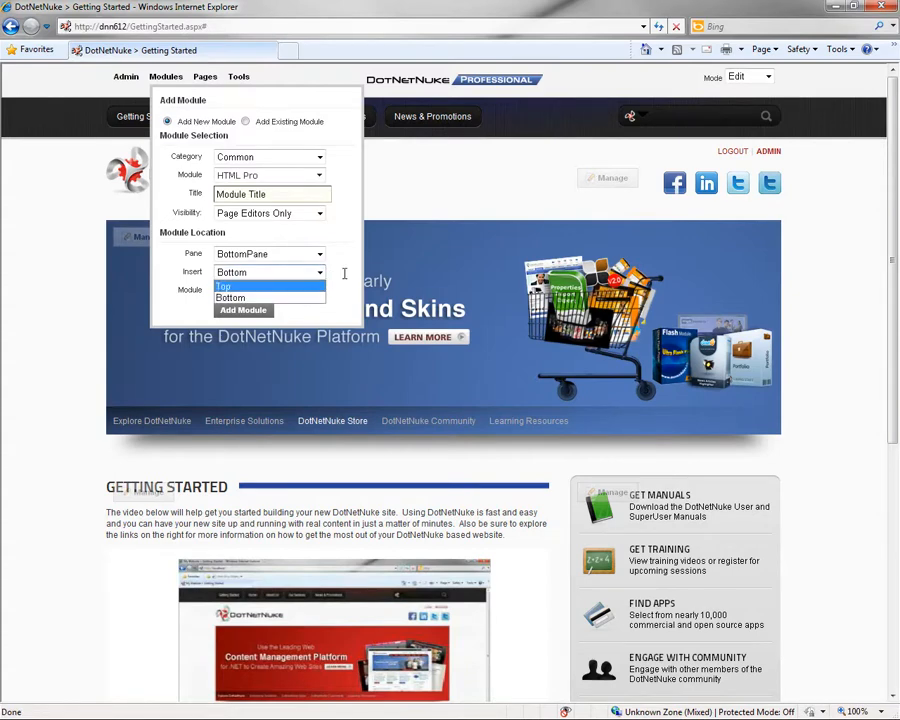
{"action": "left_click", "coordinate": [345, 271]}
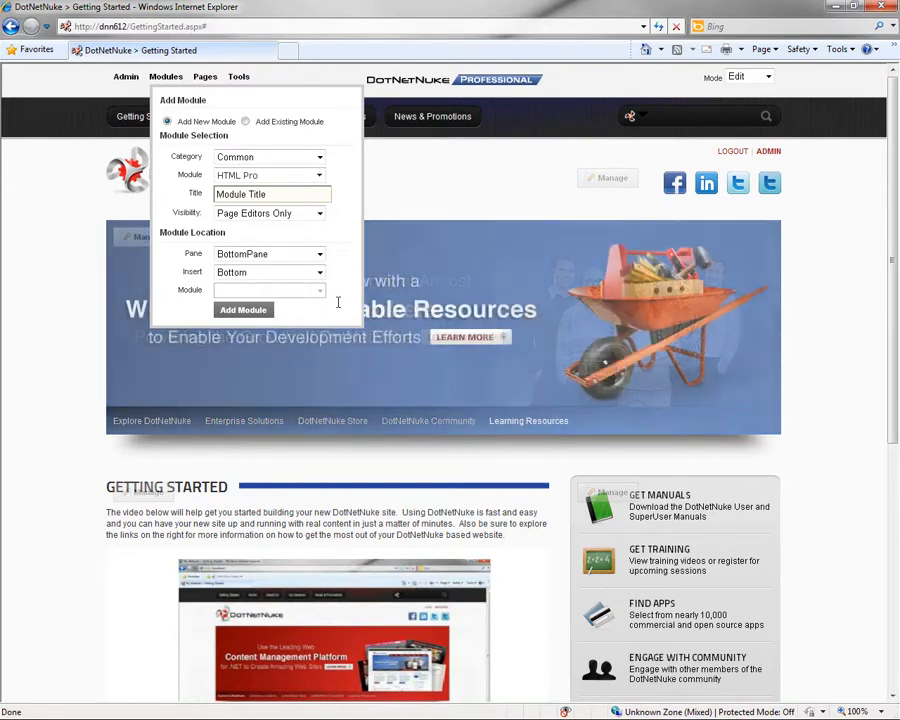
{"action": "left_click", "coordinate": [258, 311]}
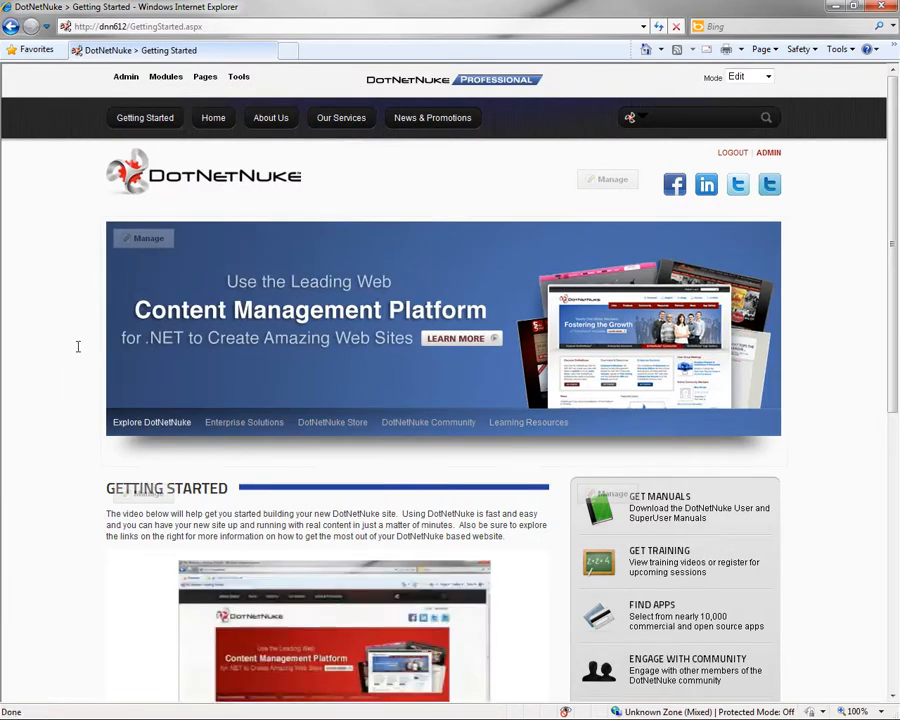
- Find the new Module Title module on the page and examine its management options and visibility notice
{"action": "scroll", "coordinate": [80, 346], "scroll_direction": "down", "scroll_amount": 2}
{"action": "scroll", "coordinate": [80, 348], "scroll_direction": "down", "scroll_amount": 3}
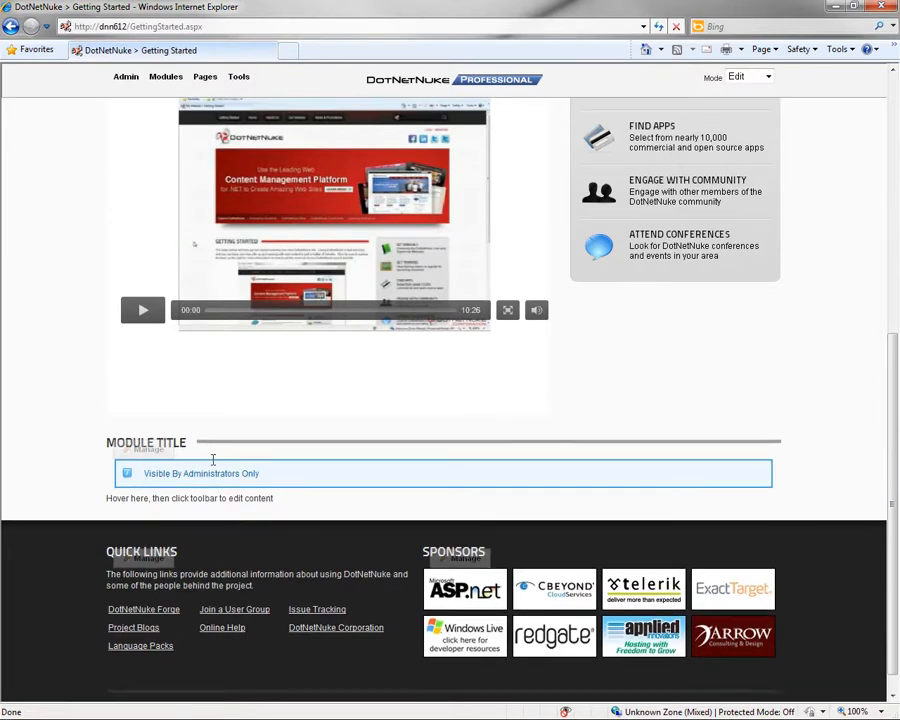
{"action": "mouse_move", "coordinate": [228, 463]}
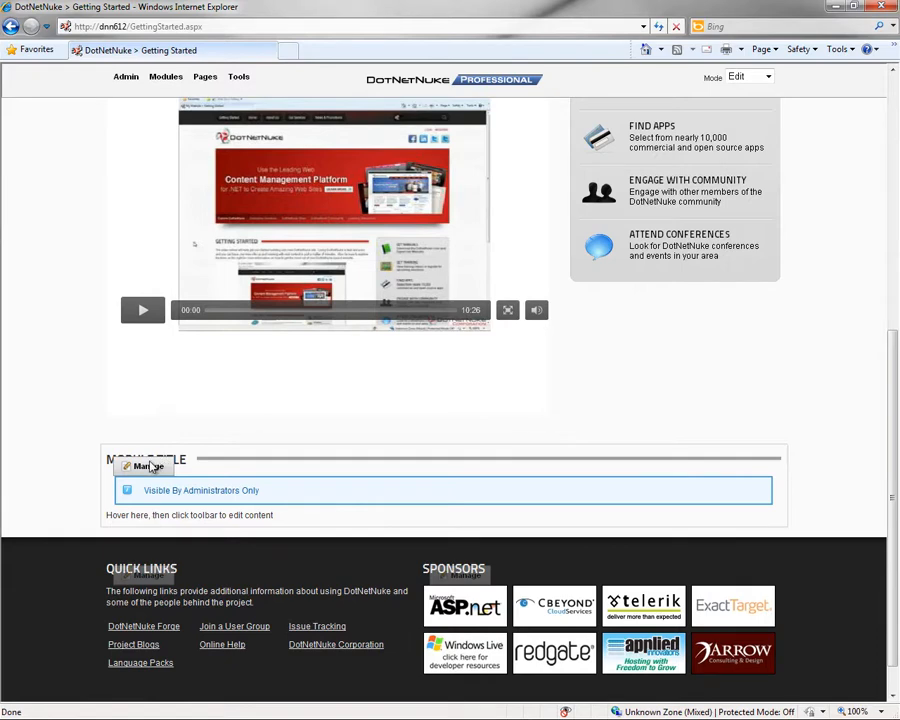
{"action": "left_click", "coordinate": [350, 473]}
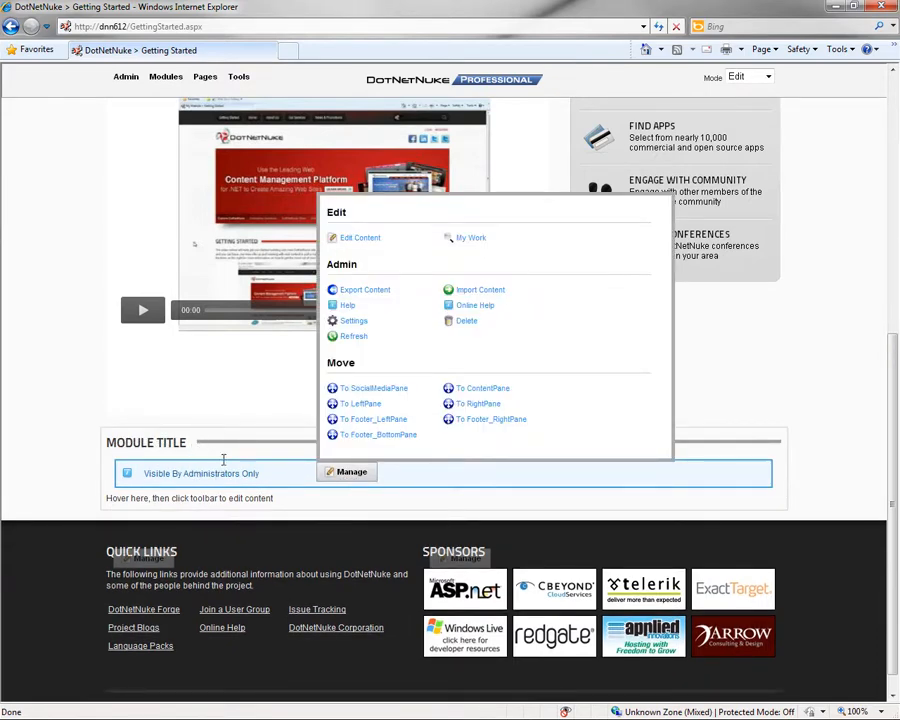
{"action": "left_click_drag", "start_coordinate": [260, 473], "coordinate": [138, 473]}
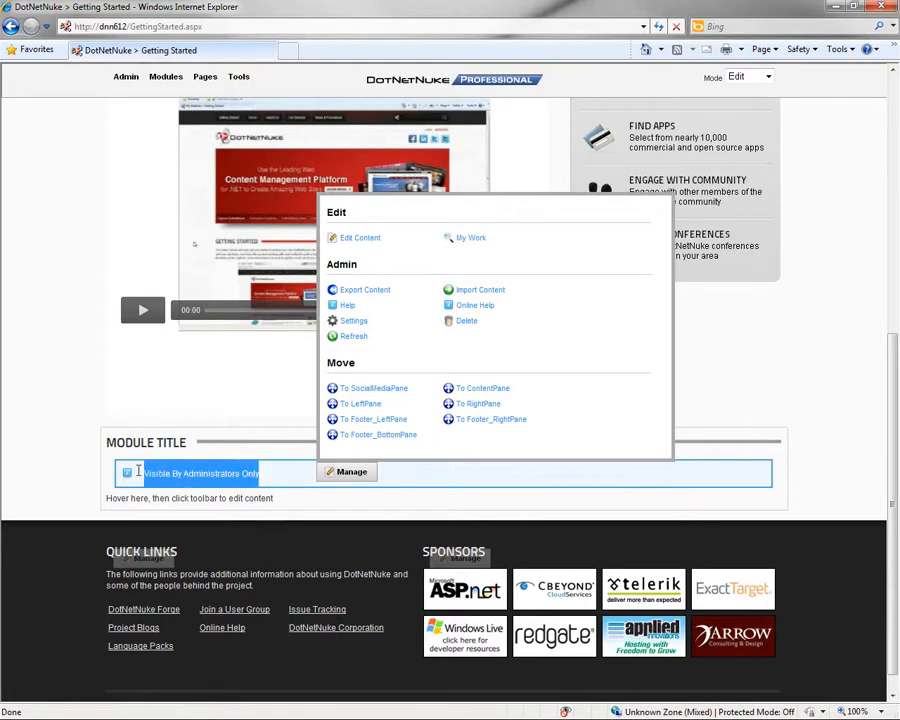
{"action": "left_click", "coordinate": [170, 473]}
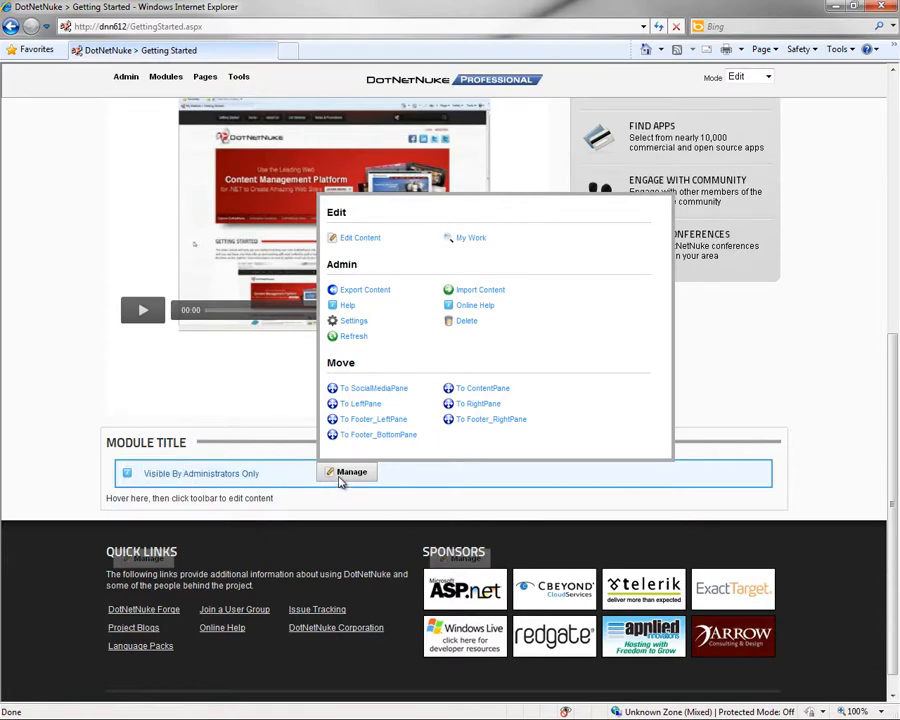